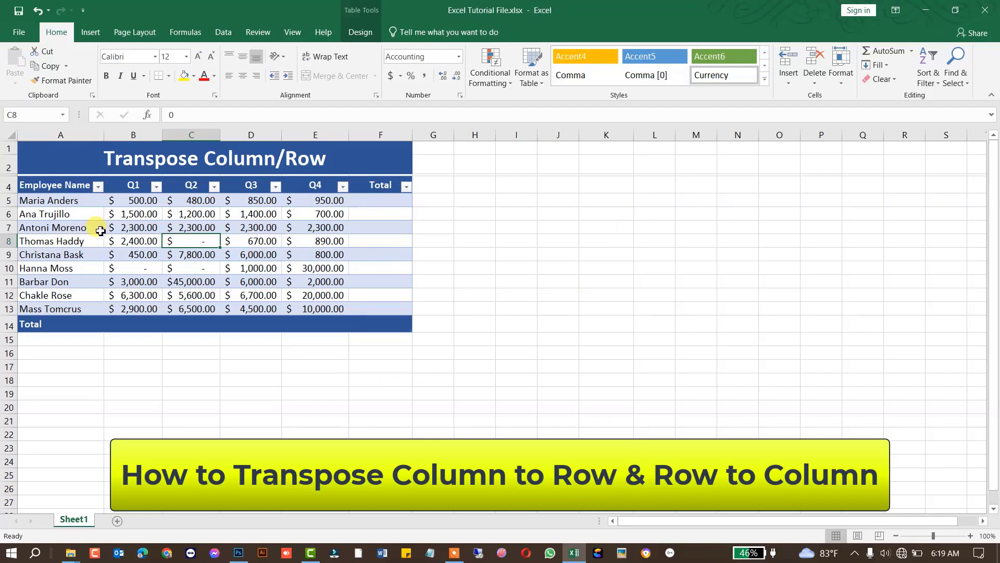
left_click_drag(56, 203, 51, 313)
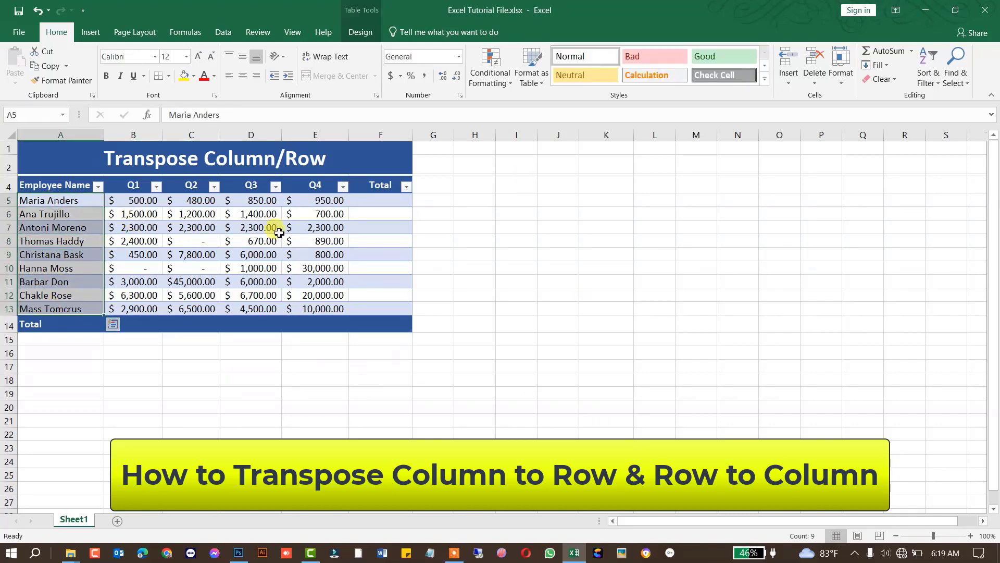
left_click_drag(423, 213, 676, 216)
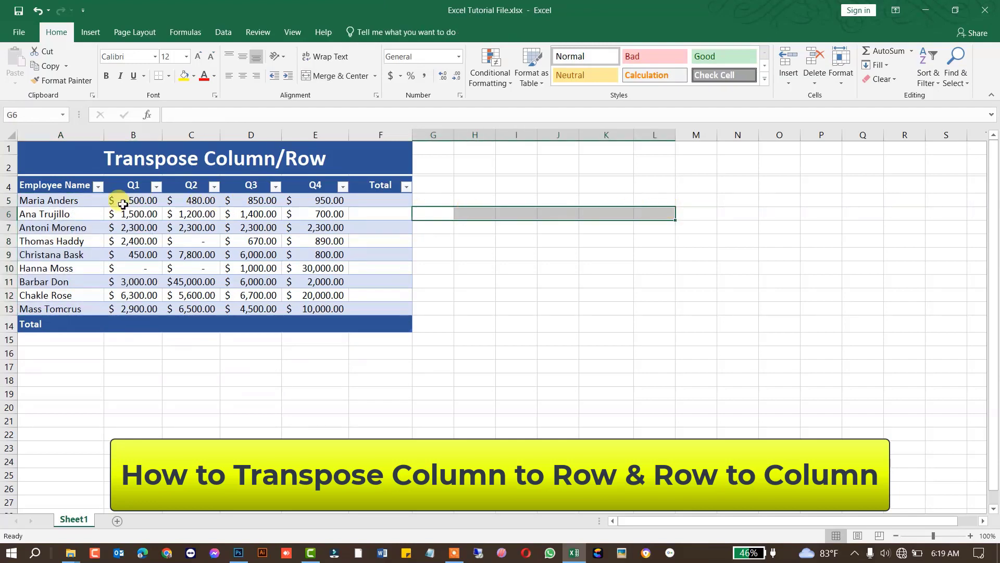
left_click_drag(118, 201, 367, 206)
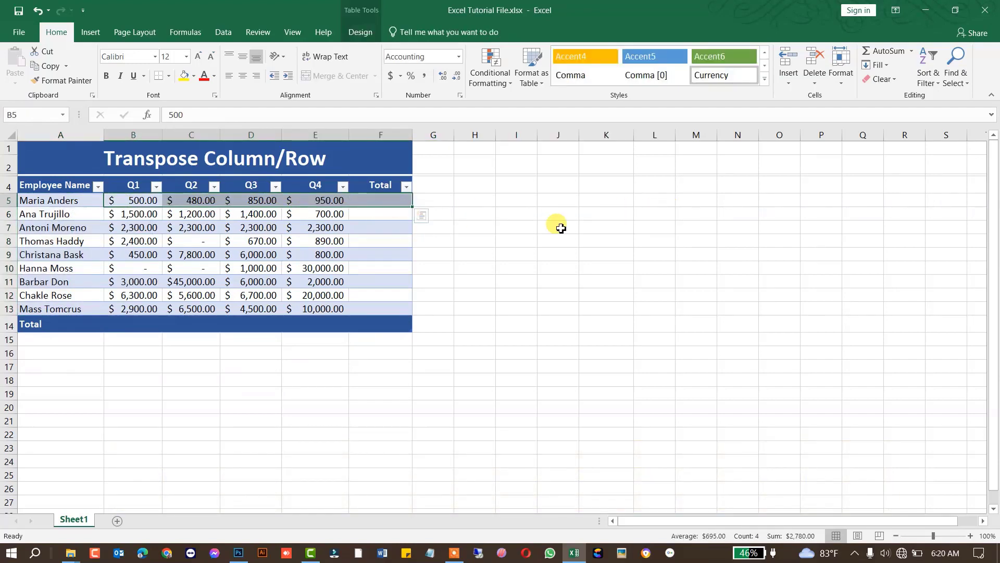
left_click_drag(529, 186, 529, 438)
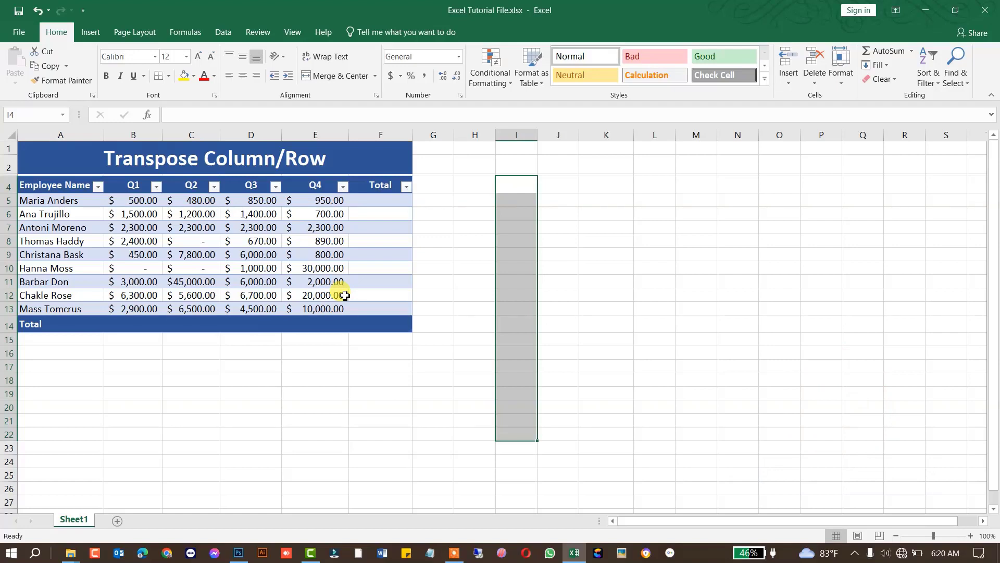
left_click_drag(46, 200, 55, 313)
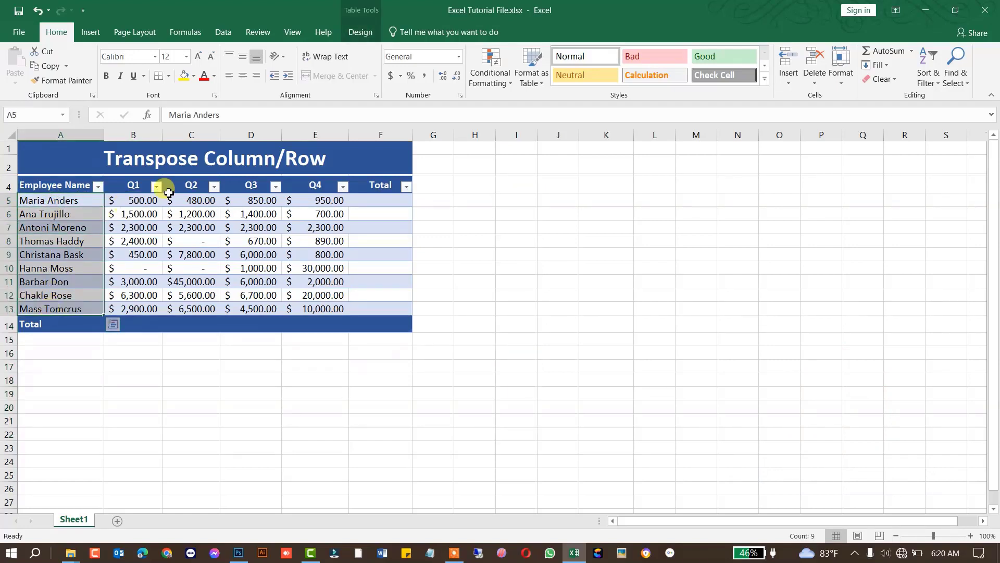
left_click_drag(134, 200, 331, 204)
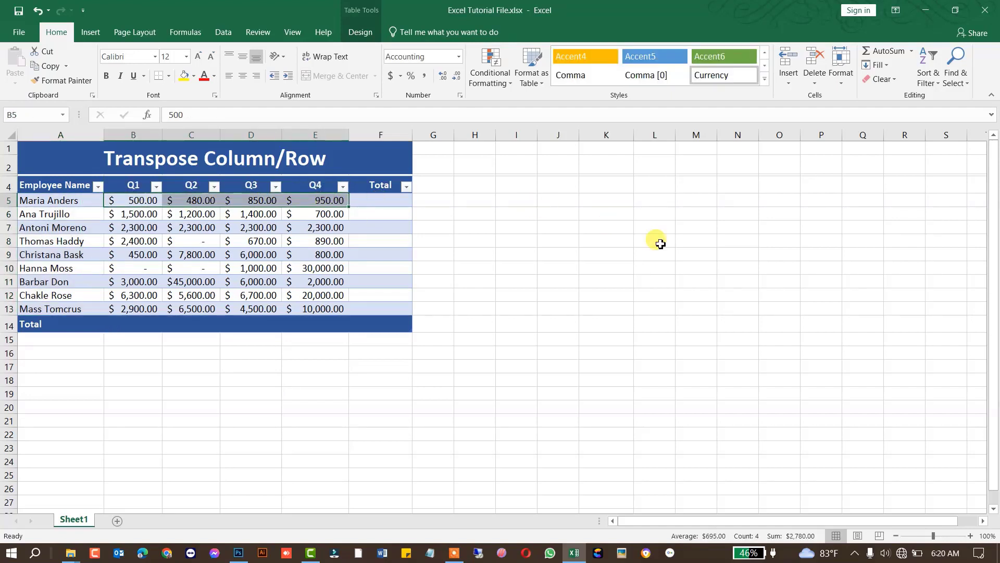
left_click(654, 239)
left_click(60, 201)
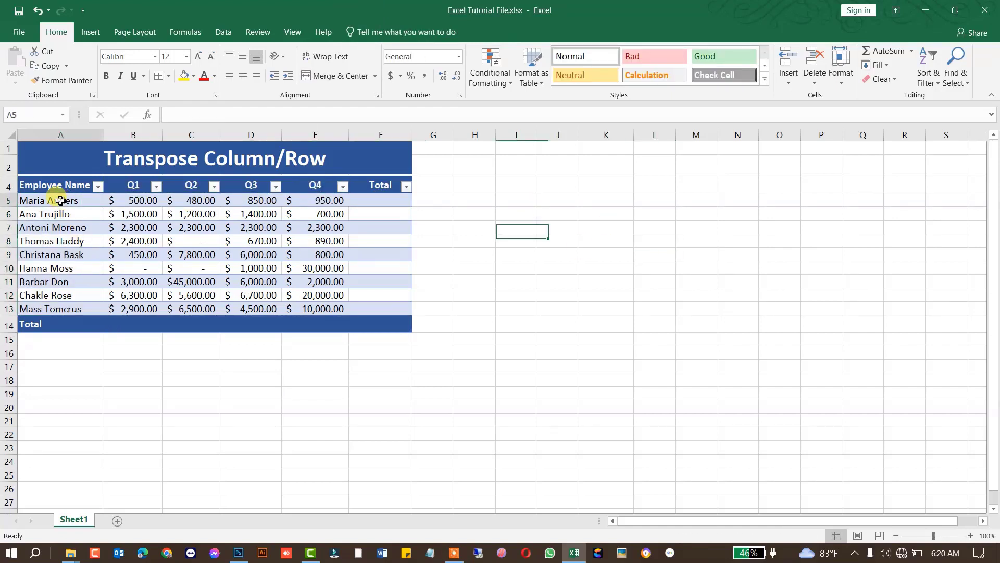
left_click(476, 211)
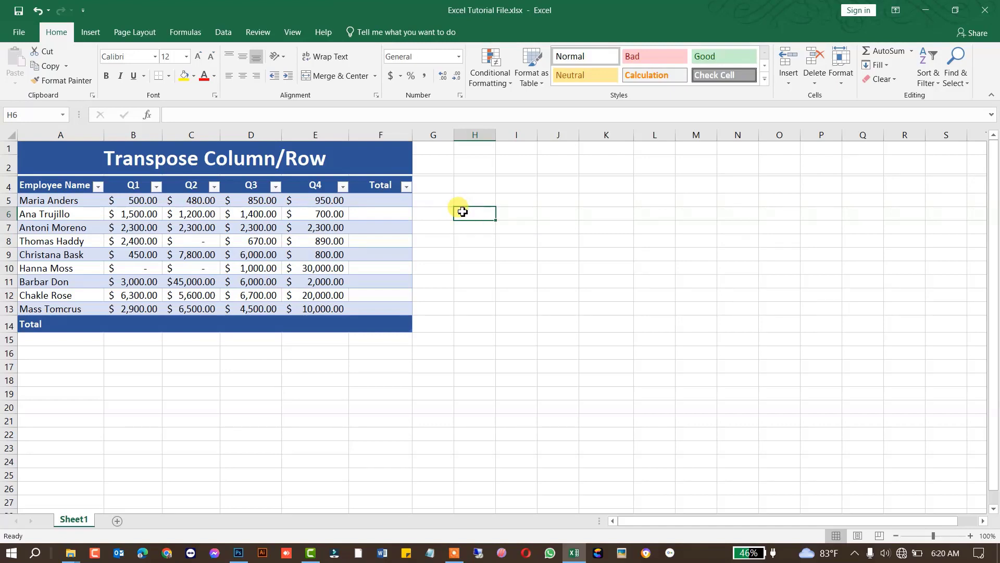
left_click_drag(77, 201, 84, 304)
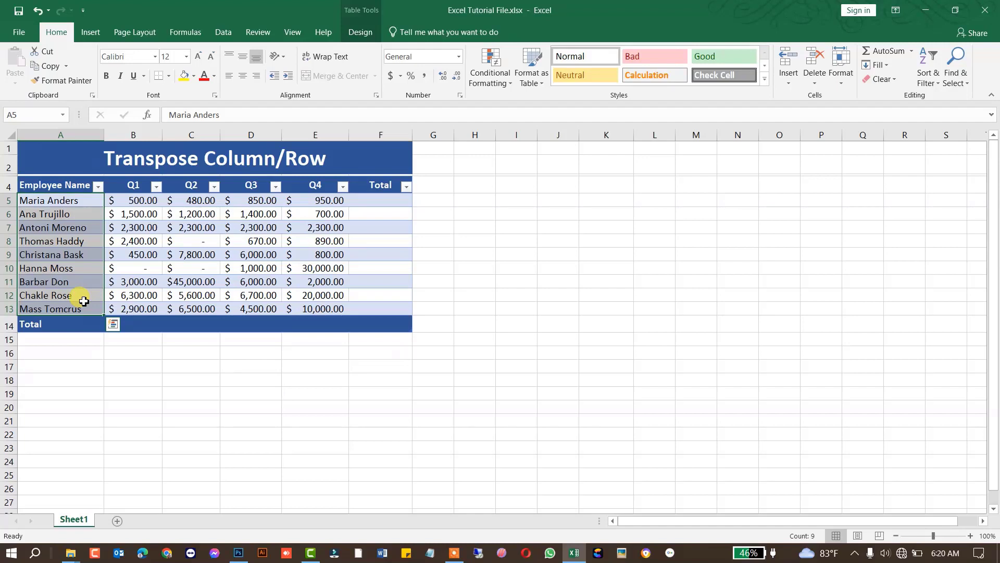
left_click(204, 256)
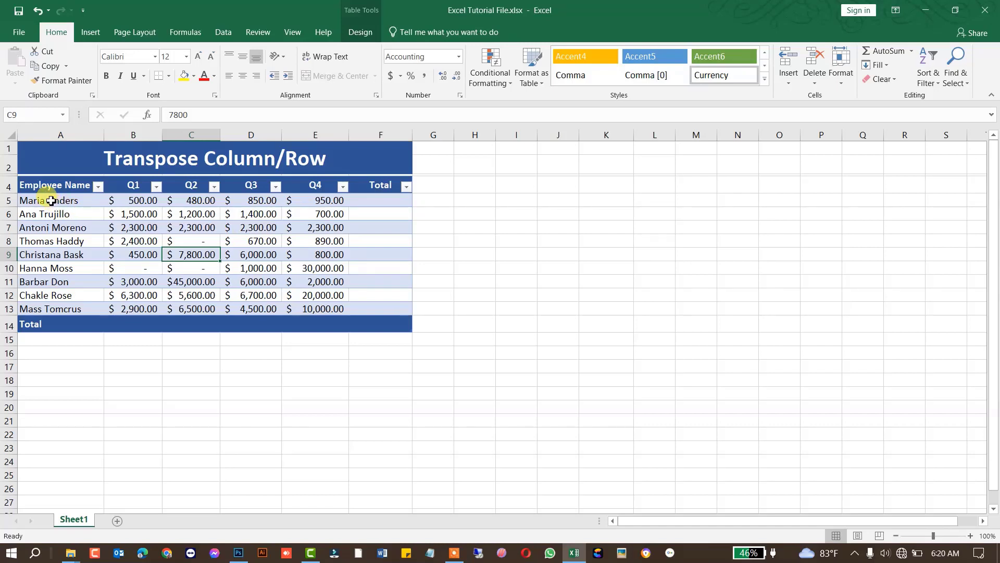
Copy the first five employee names in A5:A9 and paste them transposed into a row starting at J4.
left_click_drag(52, 204, 58, 256)
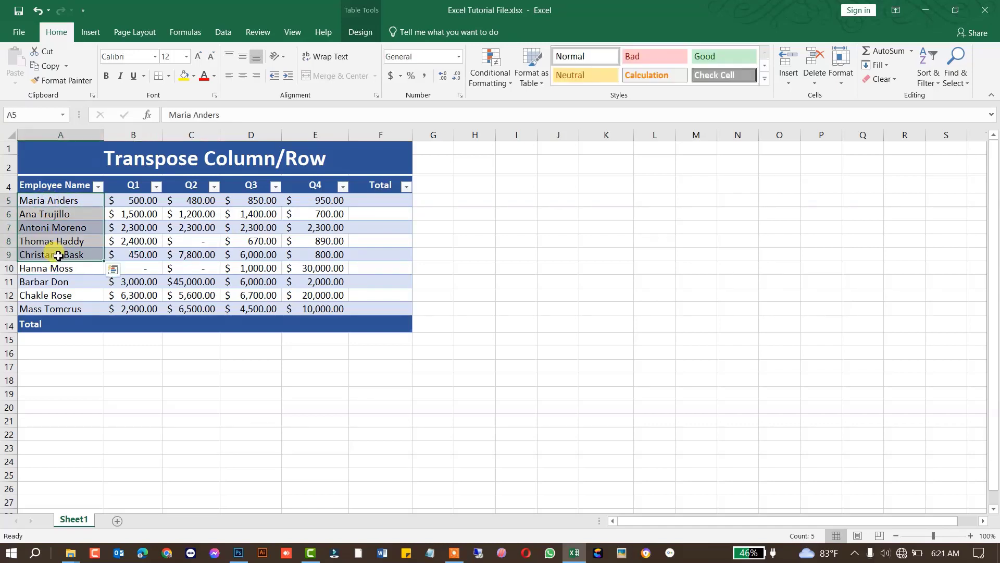
right_click(69, 221)
left_click(103, 245)
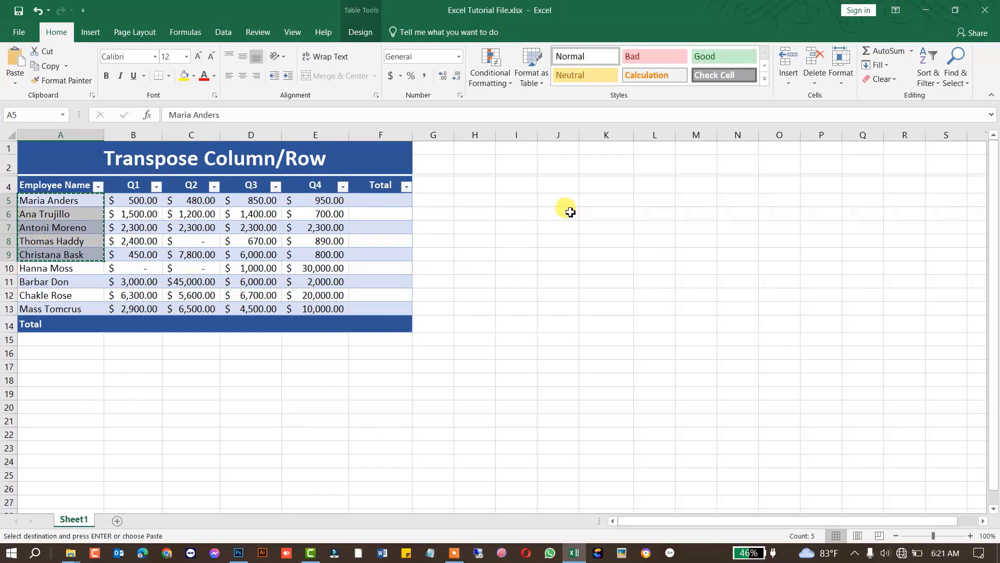
left_click(548, 184)
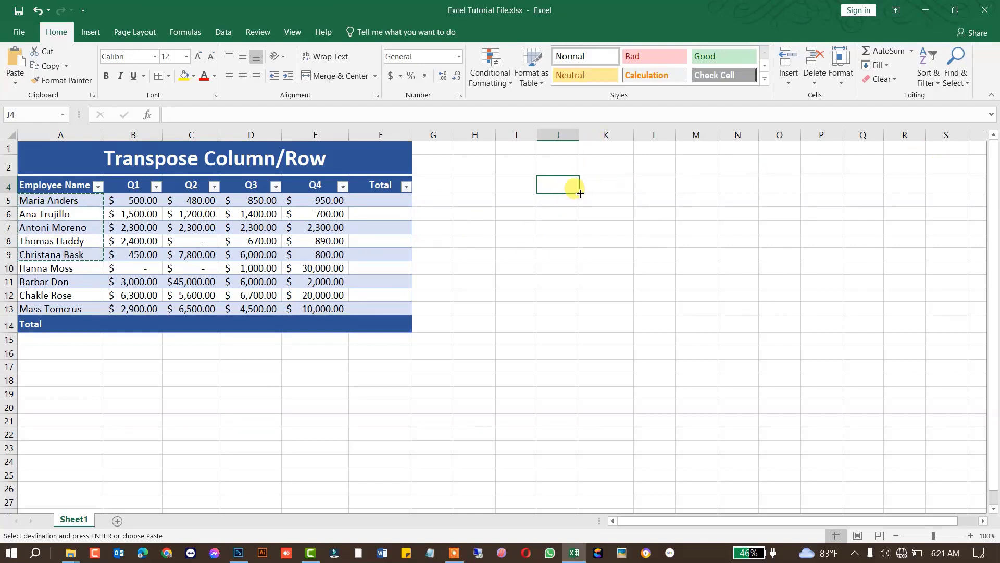
right_click(556, 185)
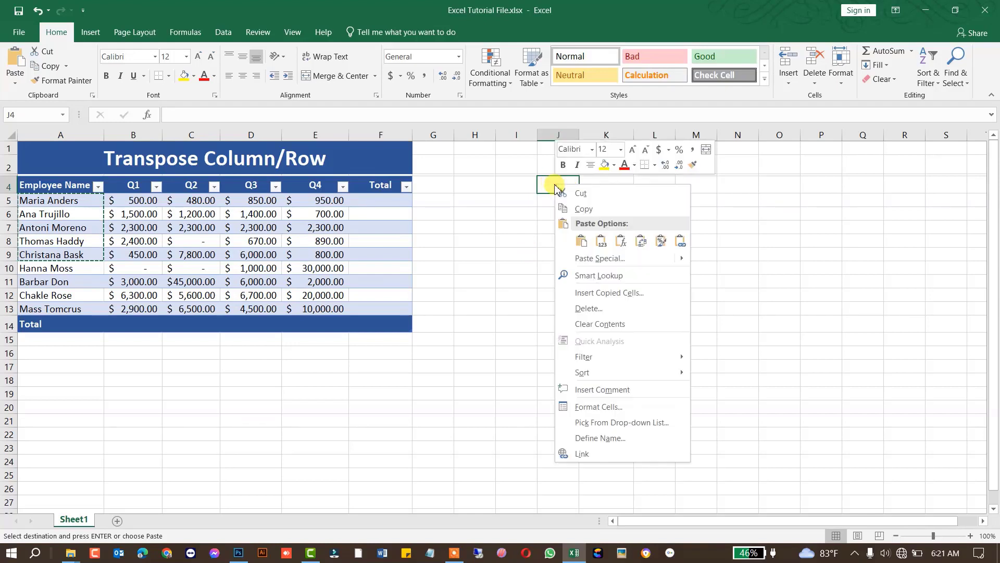
left_click(613, 263)
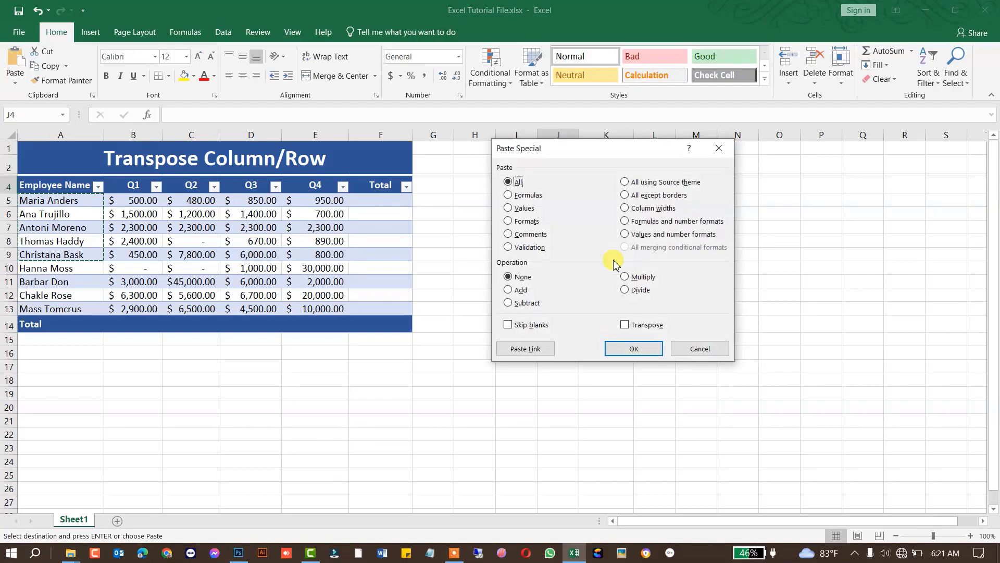
left_click_drag(589, 156, 568, 170)
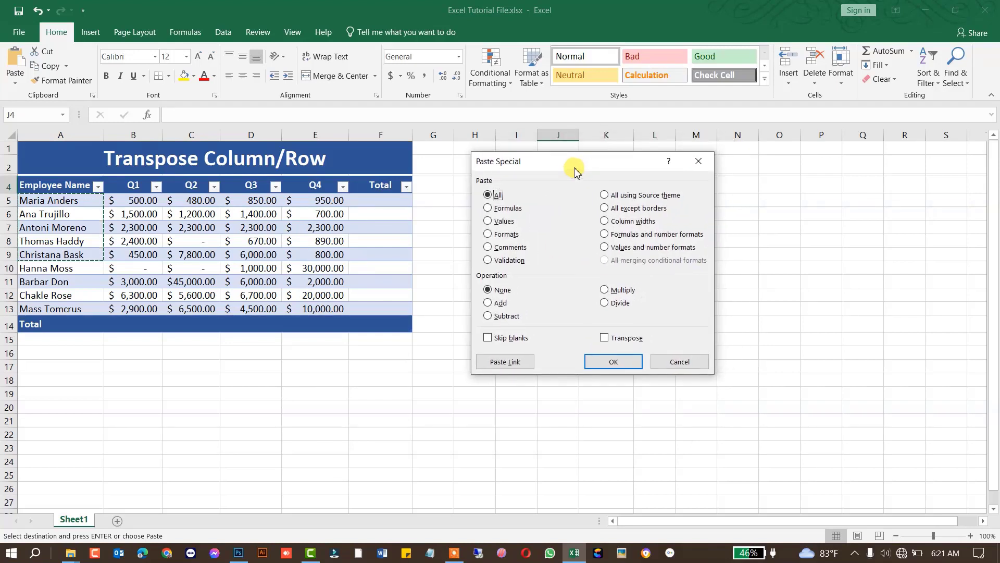
left_click(604, 338)
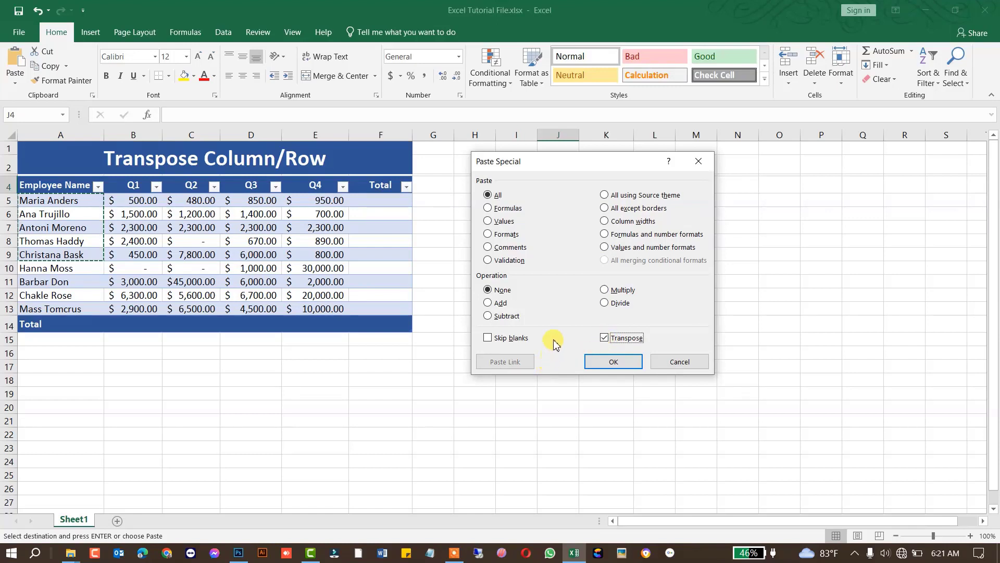
left_click(615, 362)
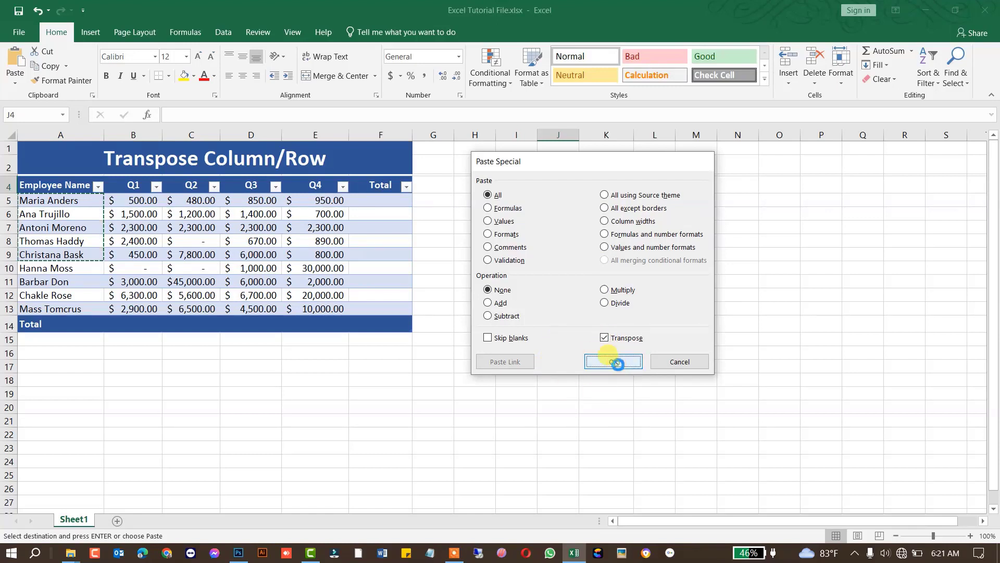
Widen columns J through N so the transposed names in row 4 fit in their cells.
double_click(579, 135)
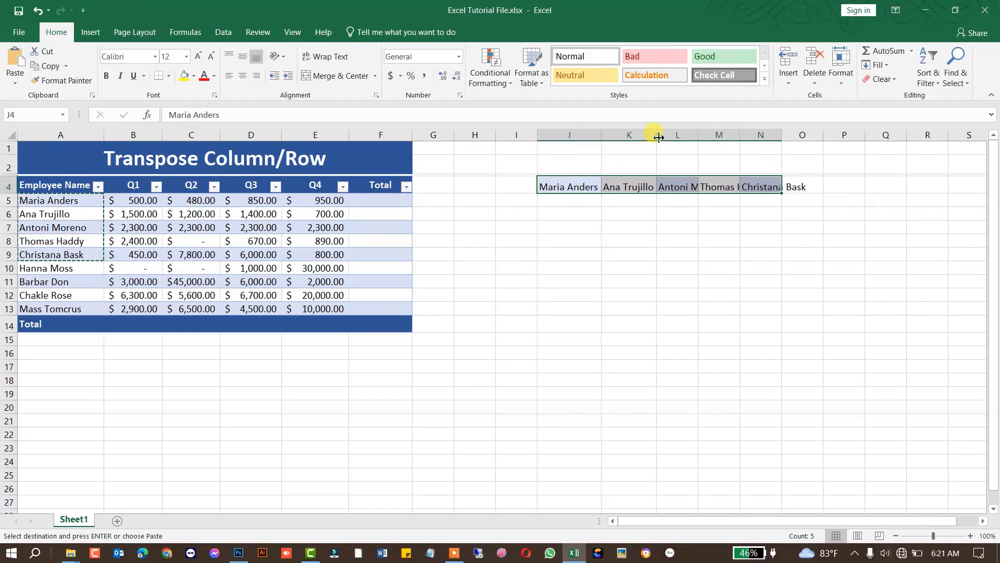
left_click_drag(698, 136, 855, 135)
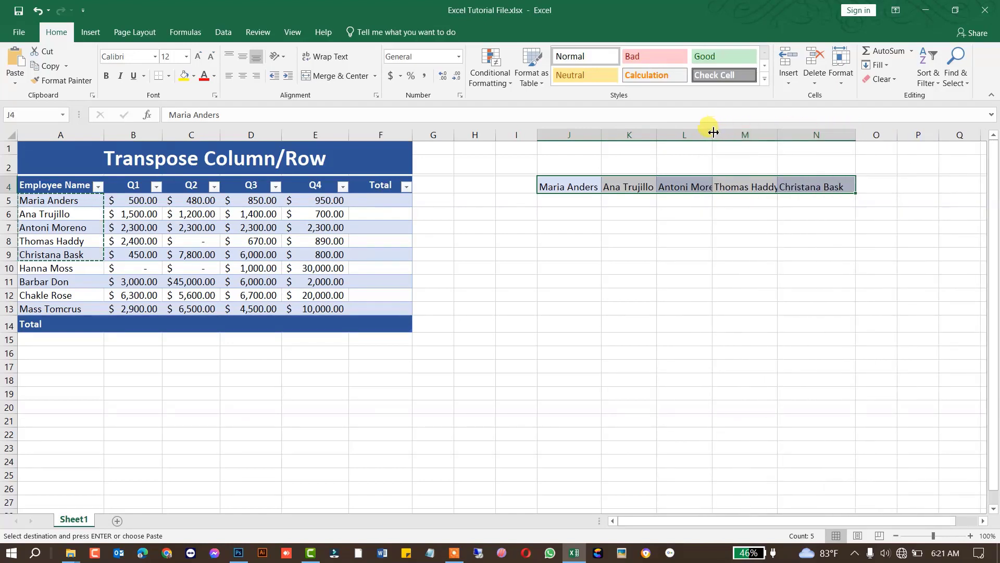
left_click_drag(712, 135, 759, 138)
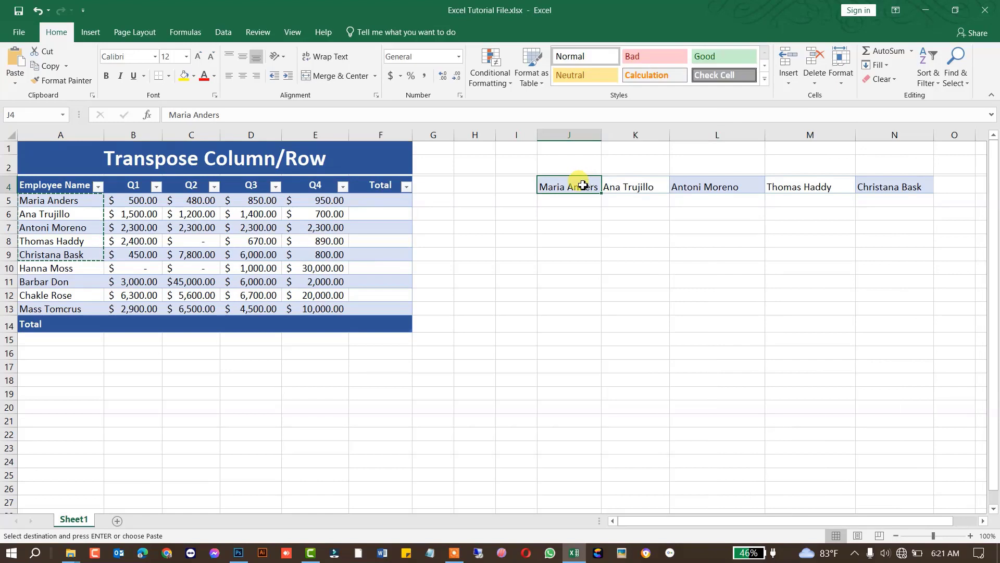
left_click_drag(576, 185, 884, 187)
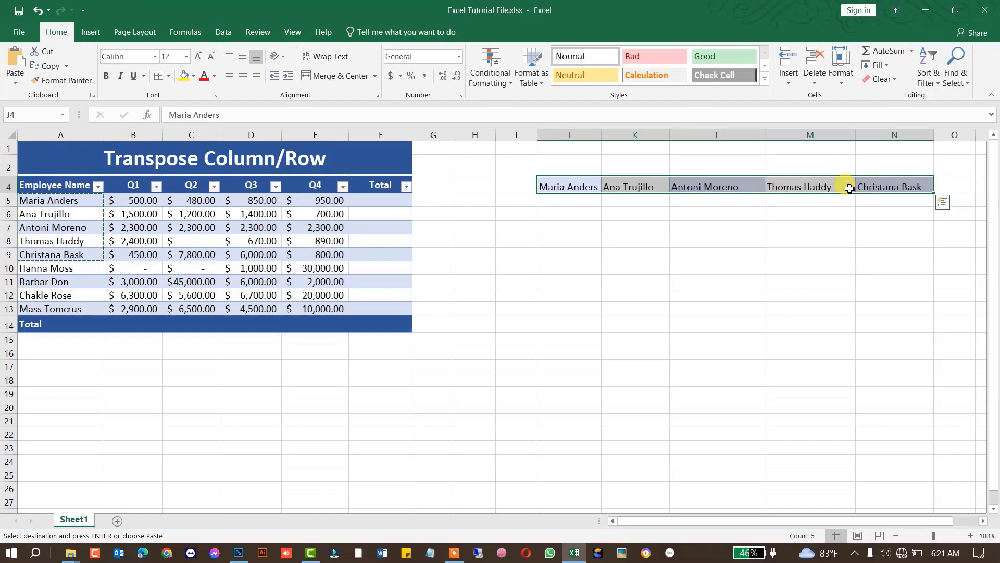
left_click(65, 201)
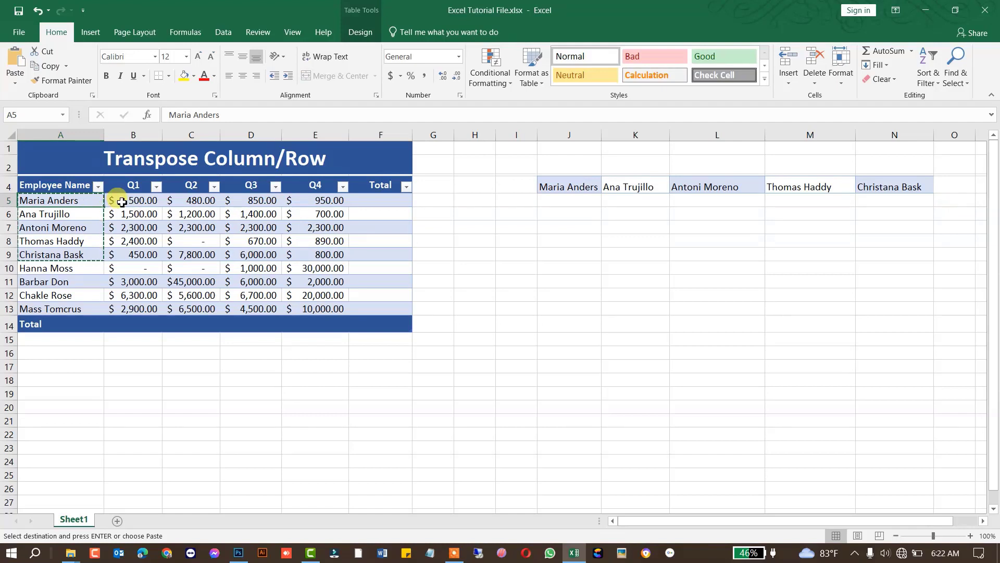
left_click_drag(121, 202, 324, 200)
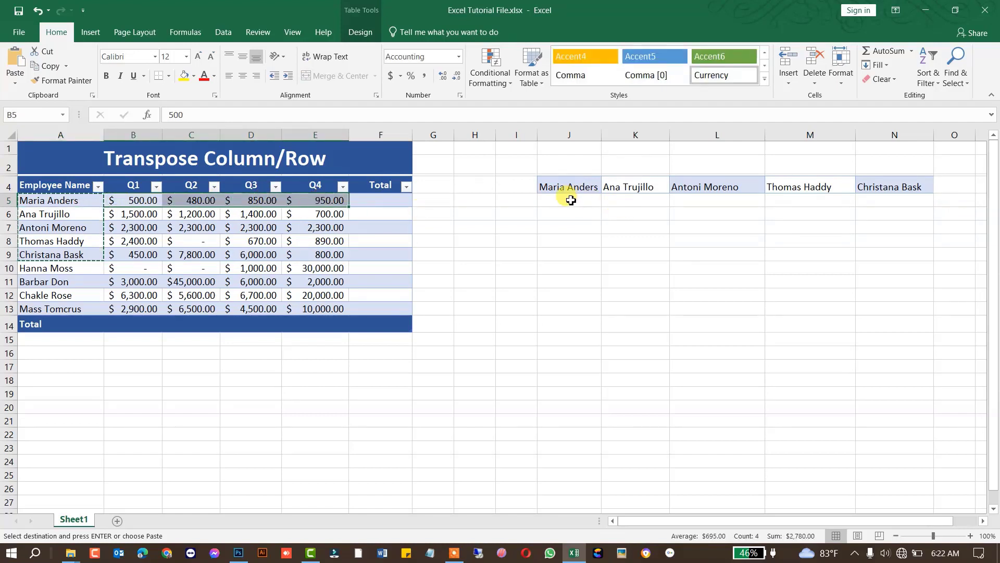
left_click_drag(571, 200, 576, 307)
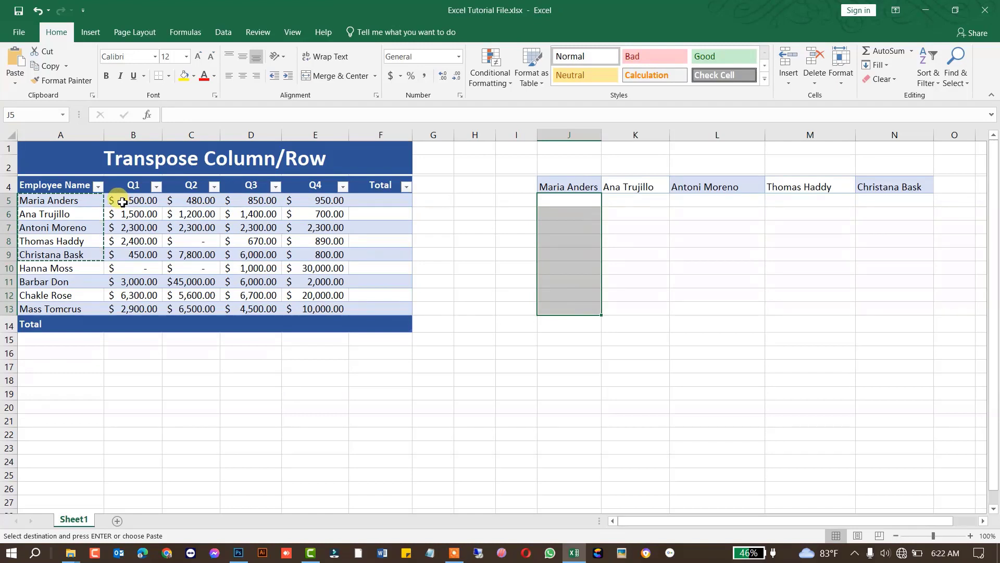
left_click_drag(122, 202, 338, 202)
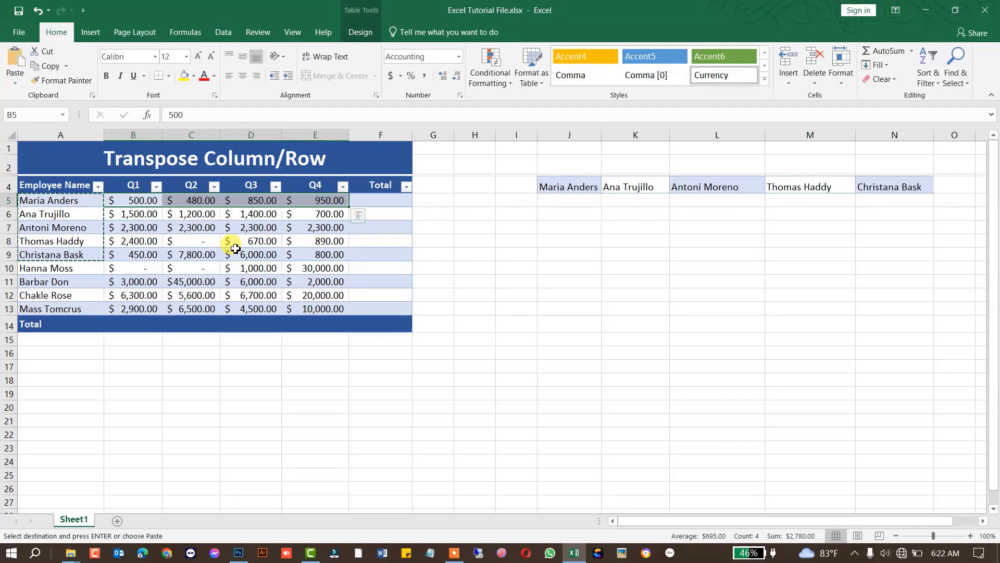
left_click(134, 201)
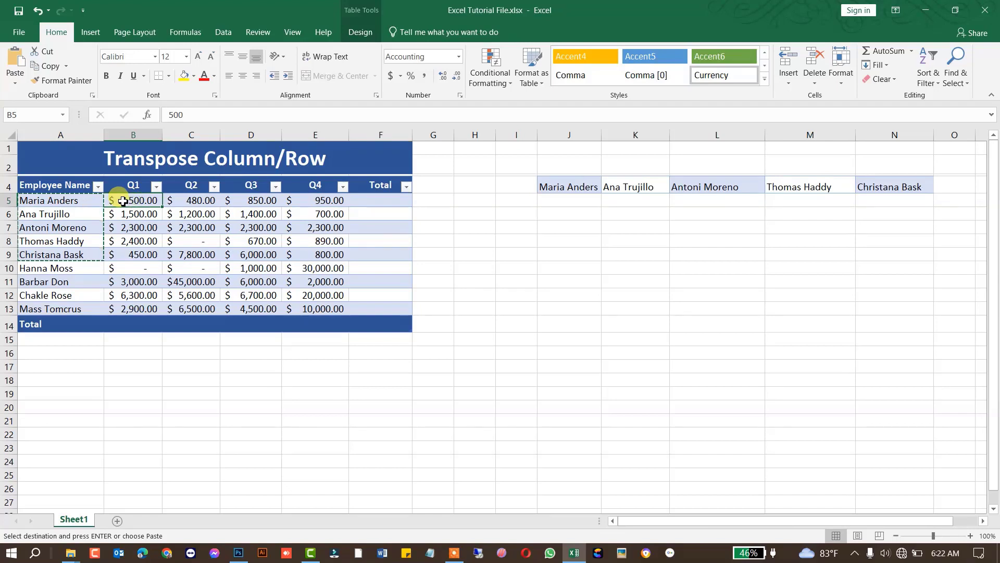
left_click_drag(123, 201, 322, 202)
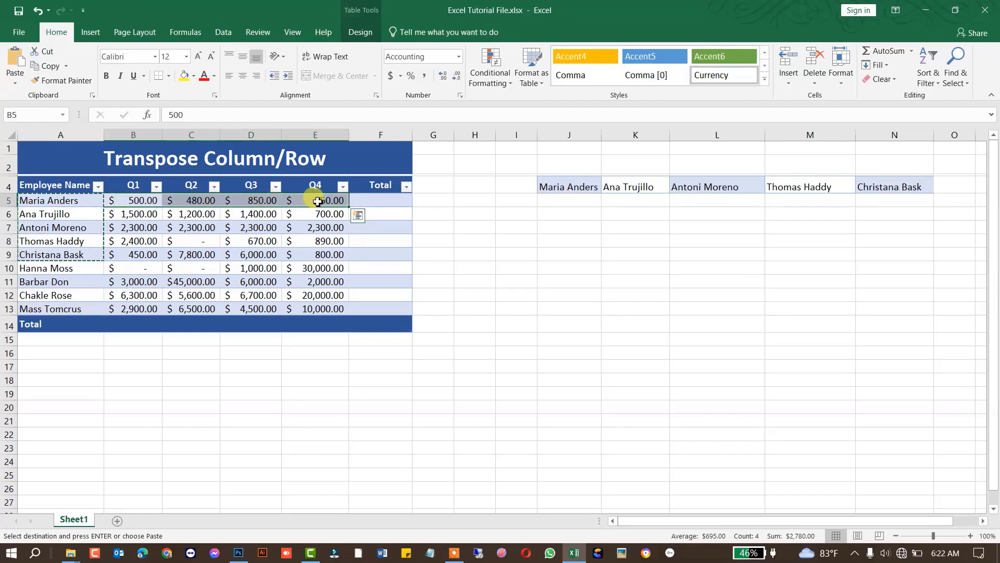
Copy the first employee's quarterly amounts in B5:E5 and paste them transposed into a column starting at J5.
left_click_drag(134, 200, 323, 199)
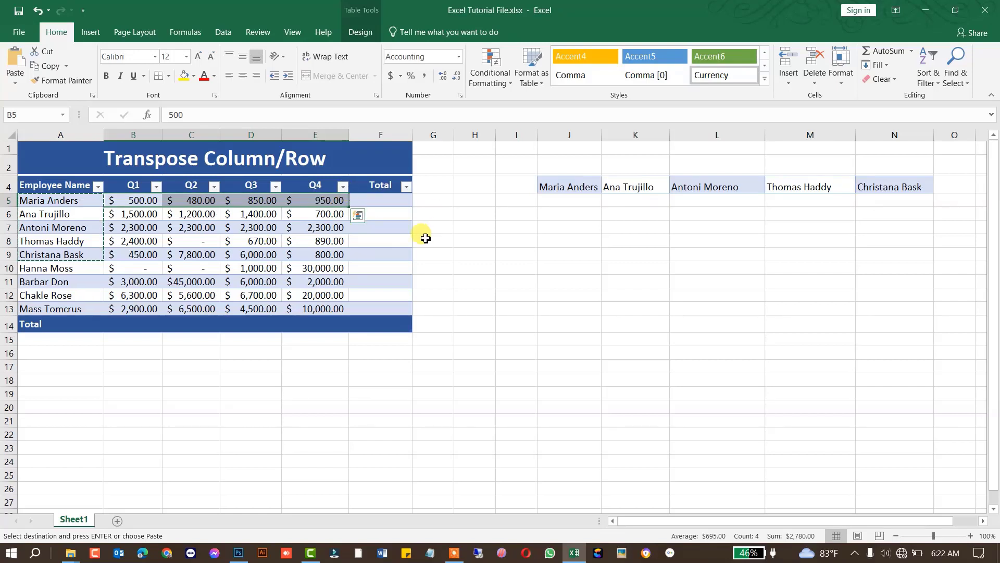
right_click(244, 204)
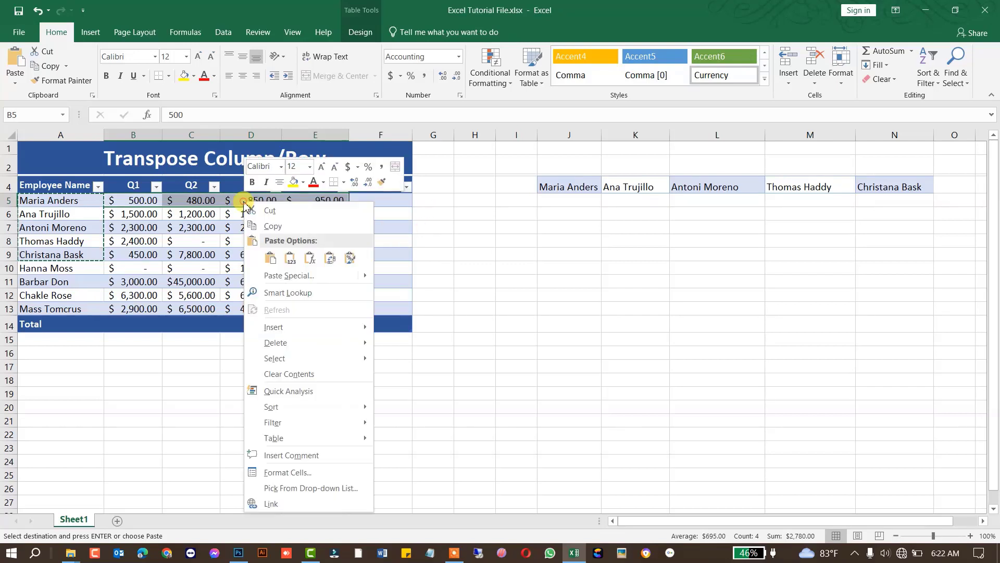
key("Escape")
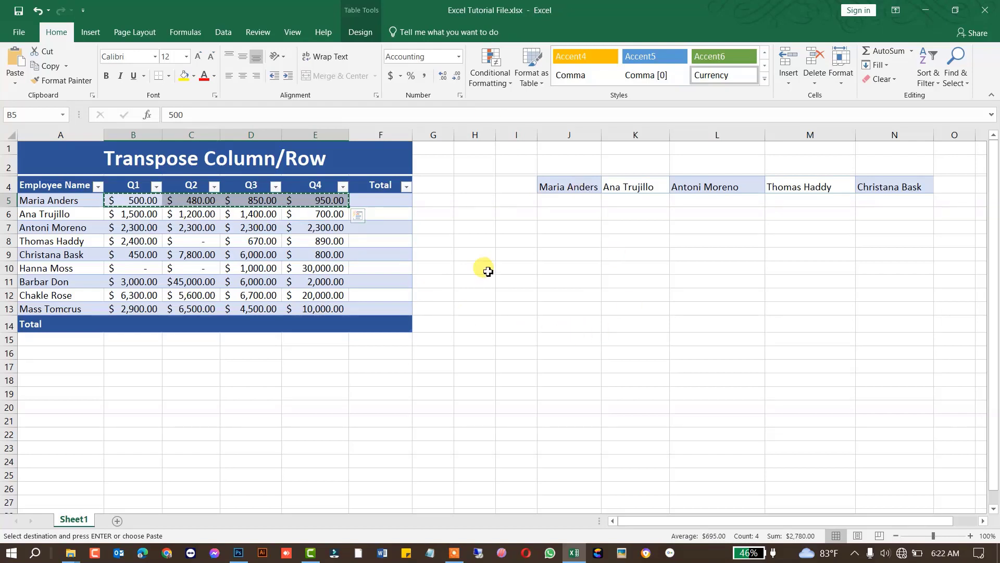
left_click(562, 200)
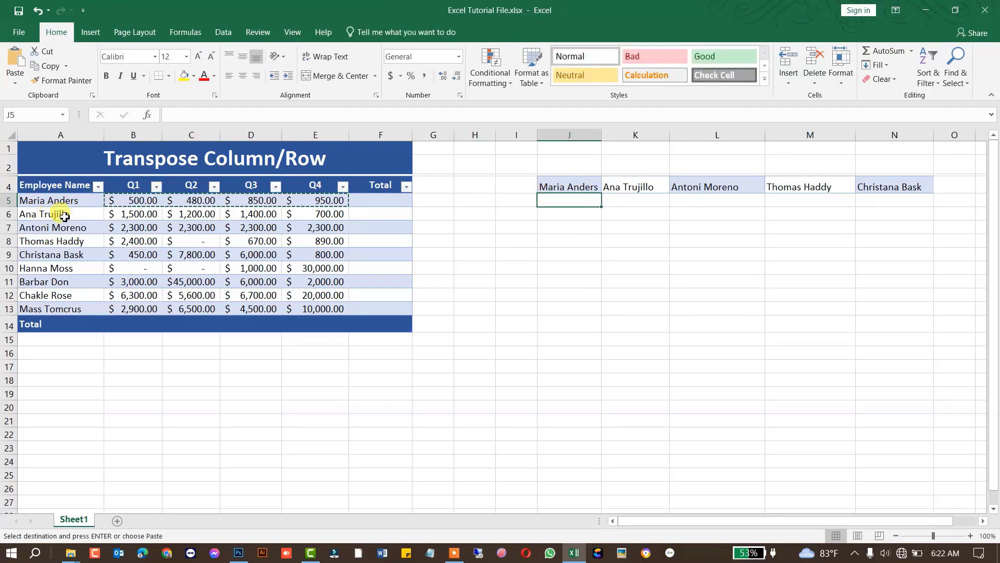
right_click(563, 200)
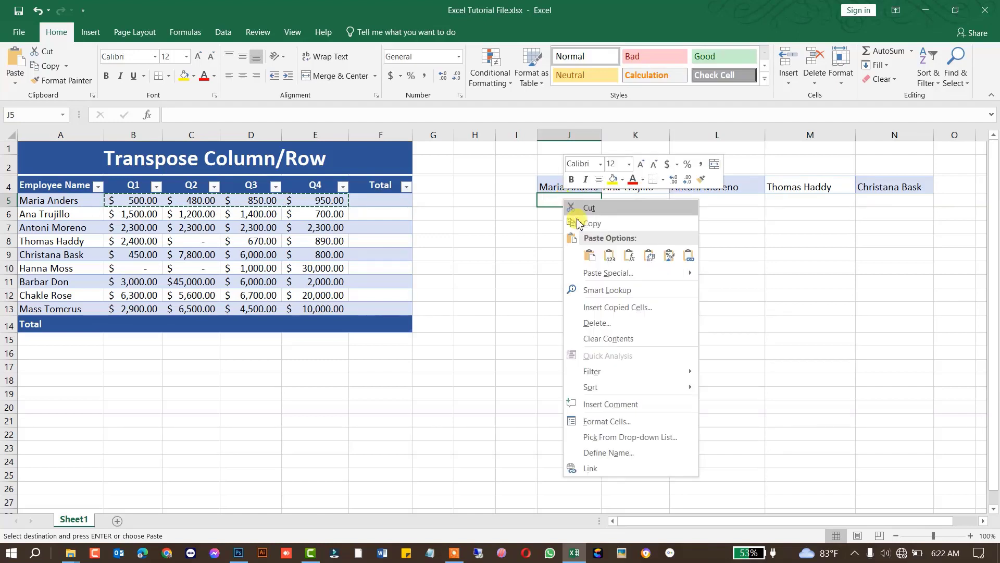
left_click(625, 273)
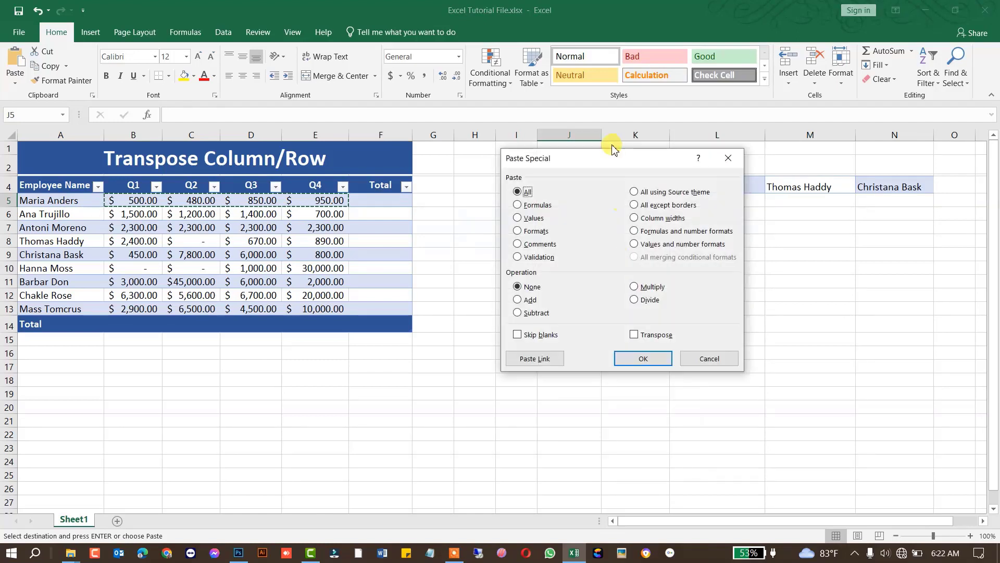
left_click_drag(604, 161, 772, 167)
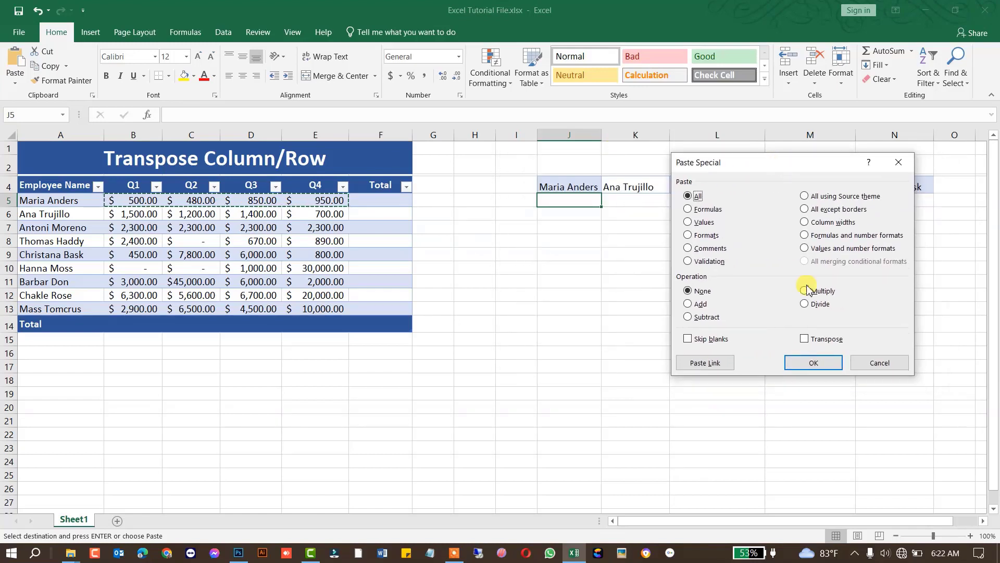
left_click(804, 340)
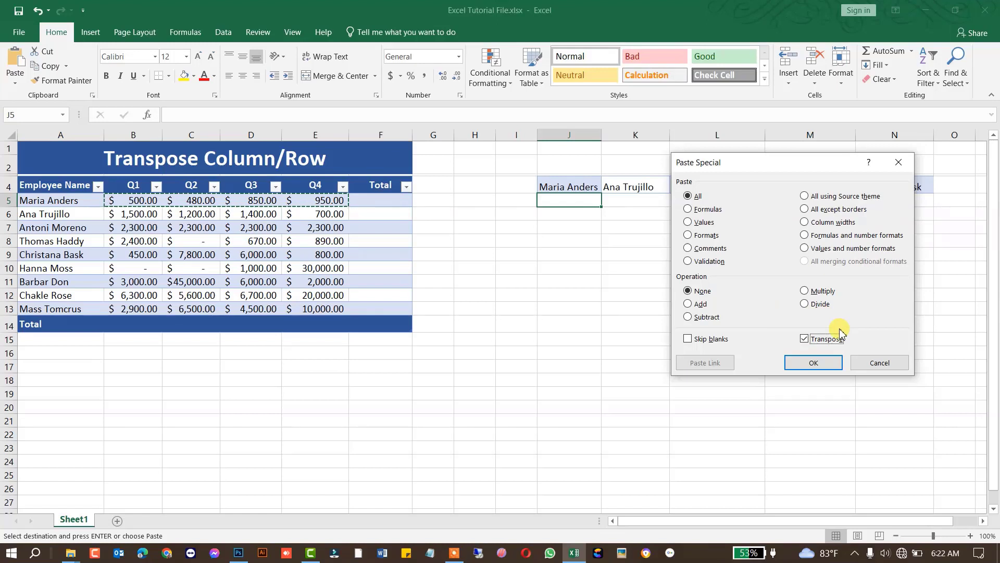
left_click(817, 364)
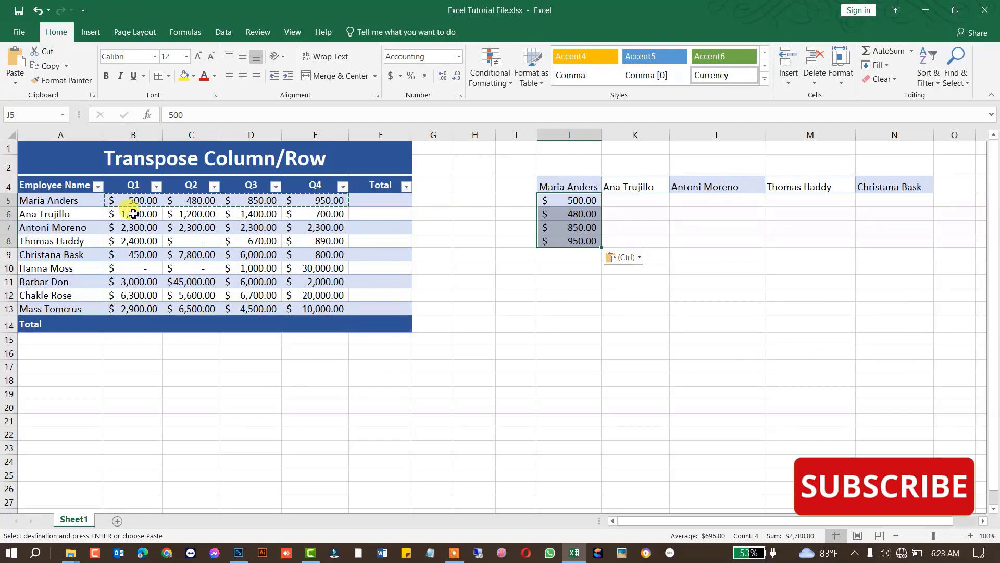
Copy the quarterly amounts of the next four employees in B6:E9 and paste them transposed starting at K5.
left_click_drag(134, 213, 324, 253)
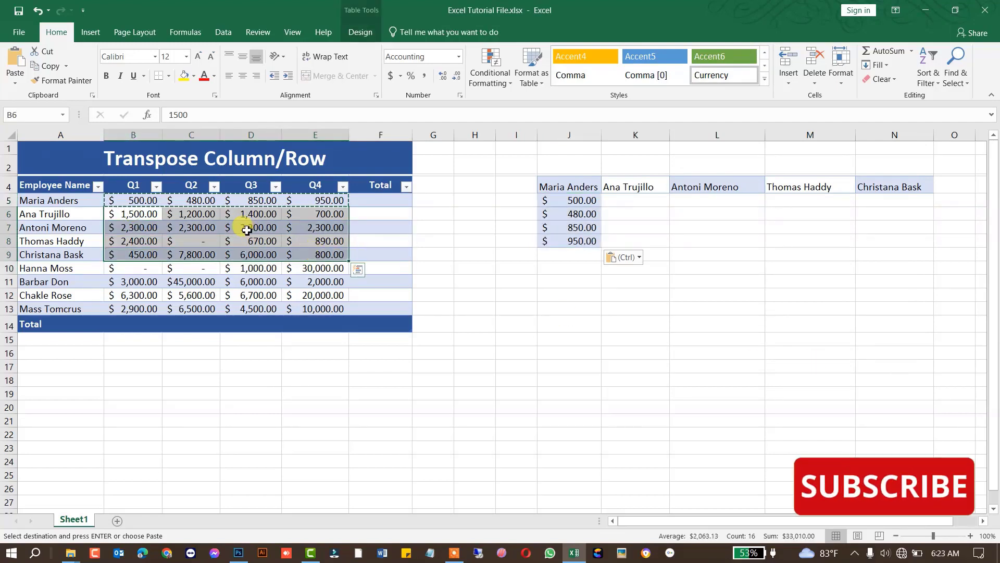
right_click(247, 229)
left_click(274, 252)
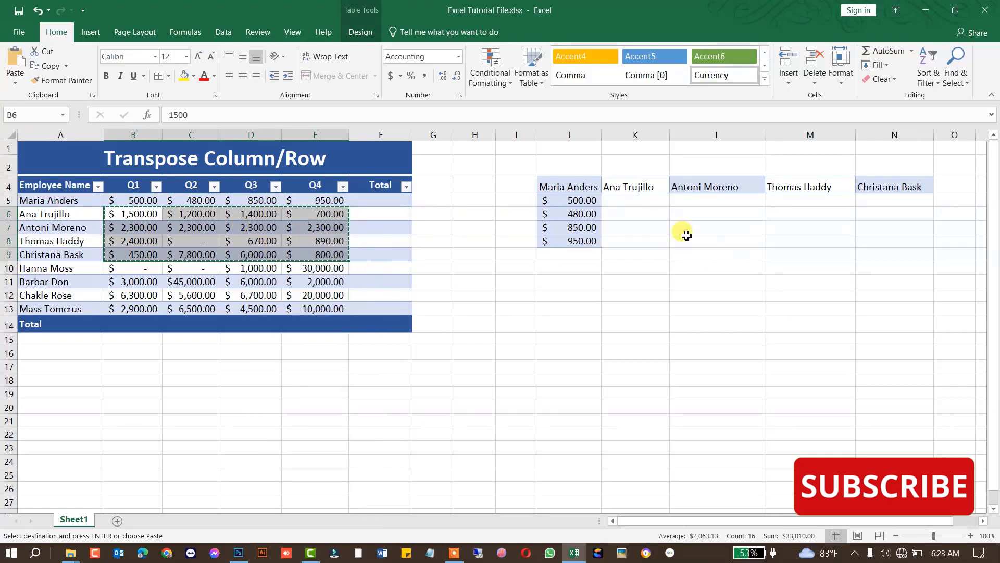
left_click(638, 201)
right_click(638, 200)
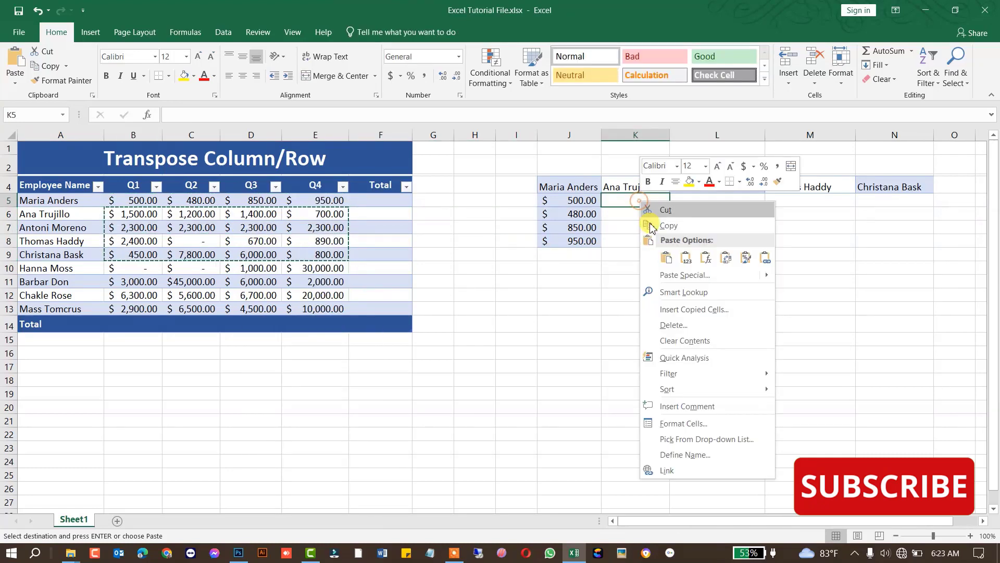
left_click(685, 275)
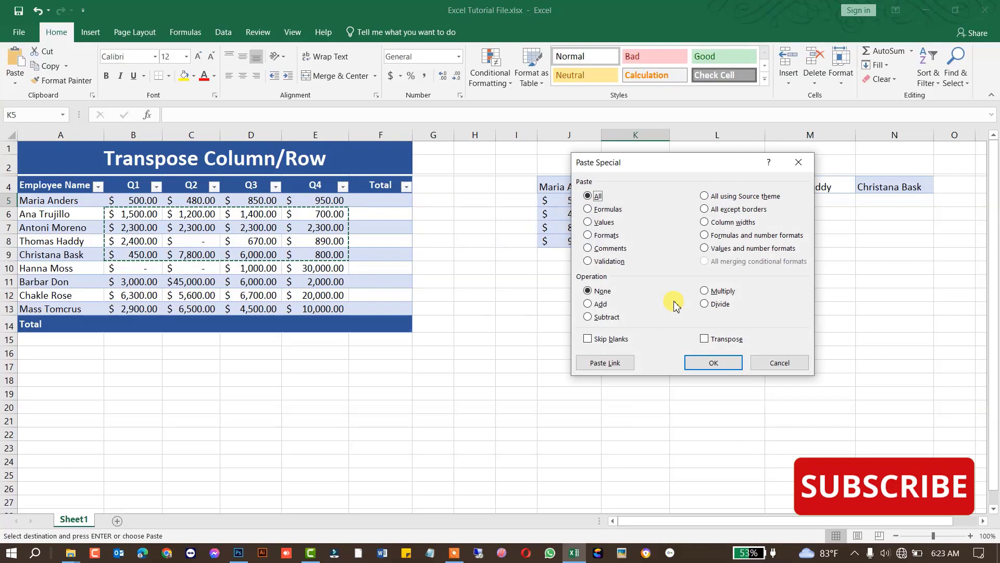
left_click(708, 339)
left_click(714, 363)
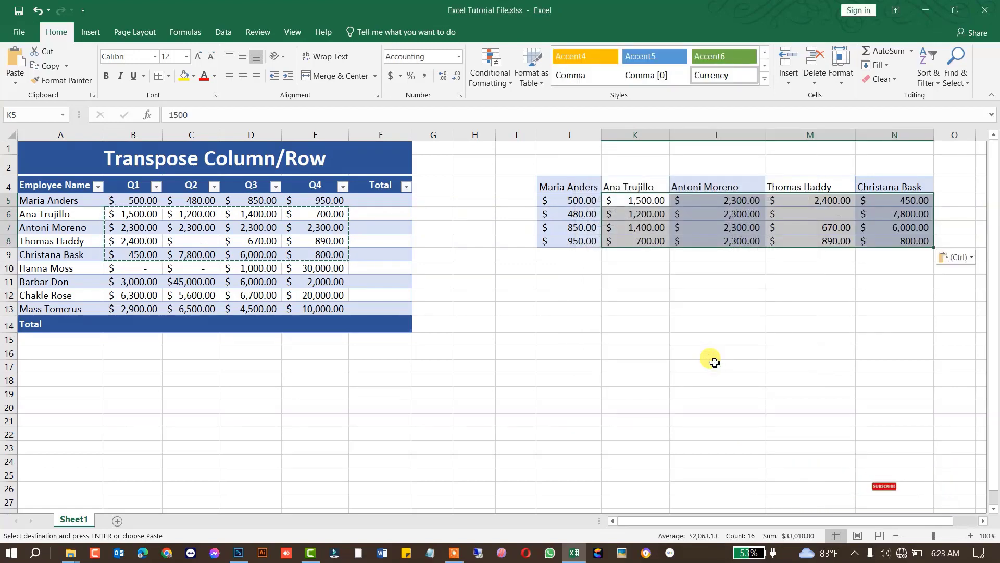
left_click(712, 354)
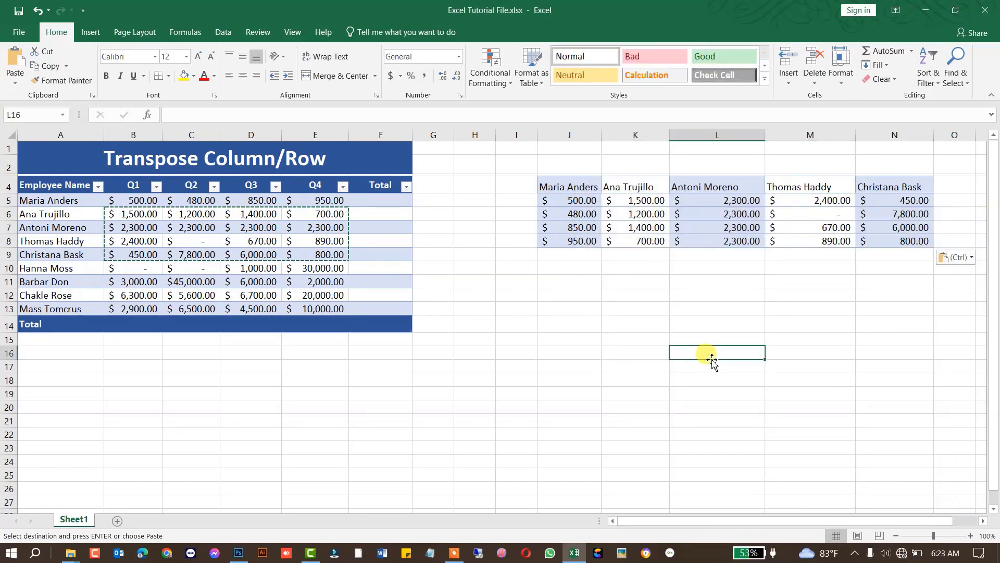
Compare the transposed amounts in columns L and N with their source rows 7 and 9 in the original table.
left_click(917, 243)
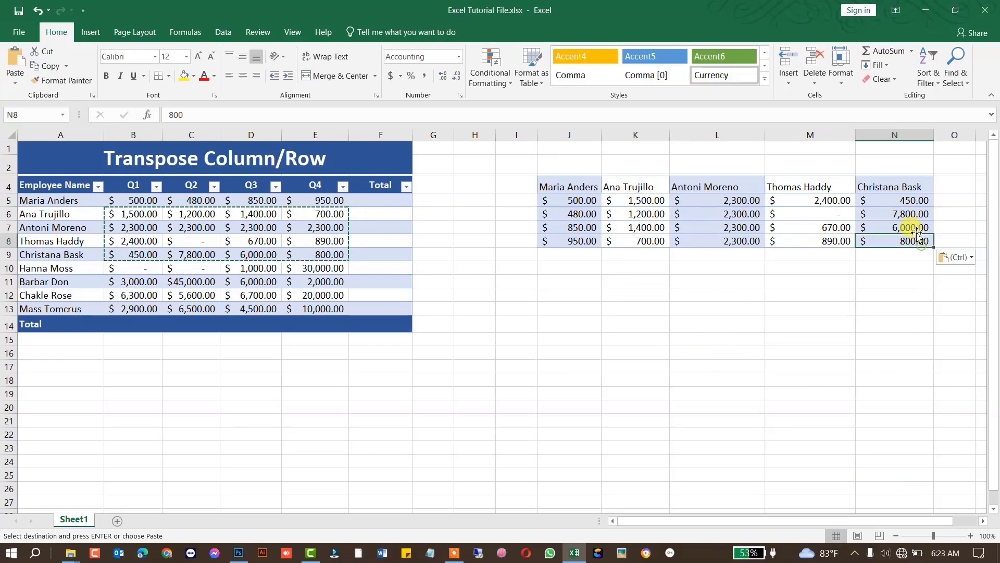
left_click(901, 205)
left_click_drag(138, 202, 312, 254)
left_click(661, 327)
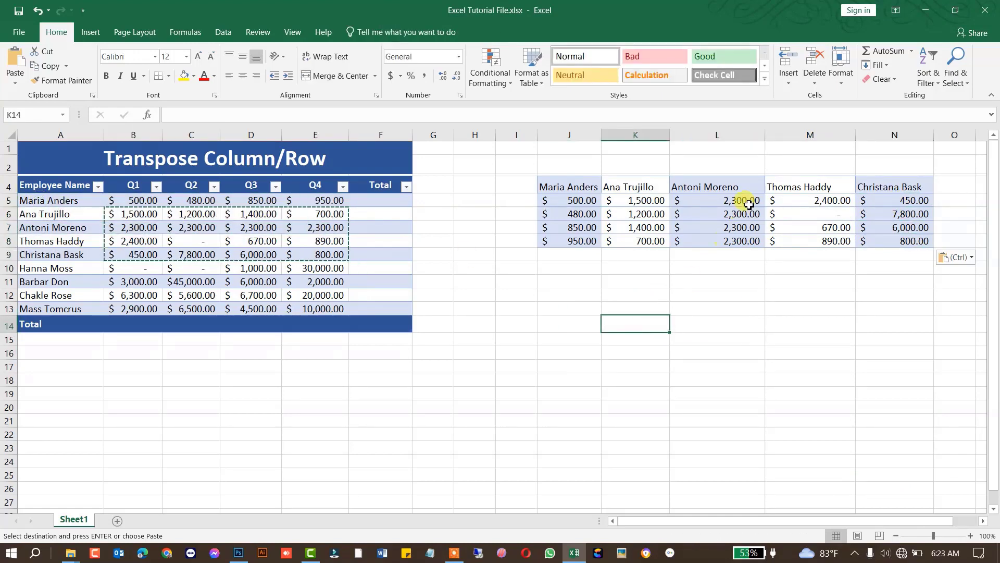
left_click(734, 199)
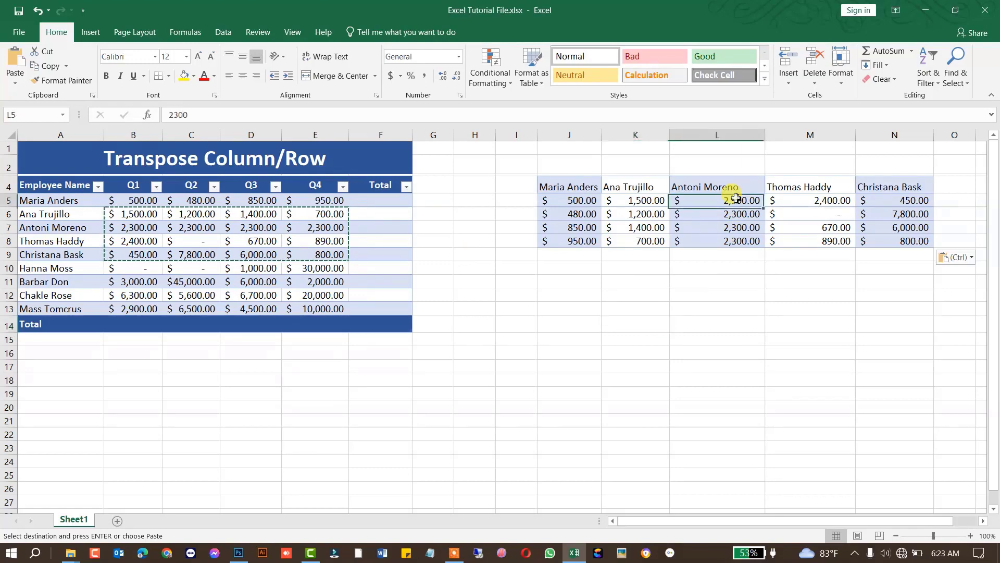
left_click(693, 189)
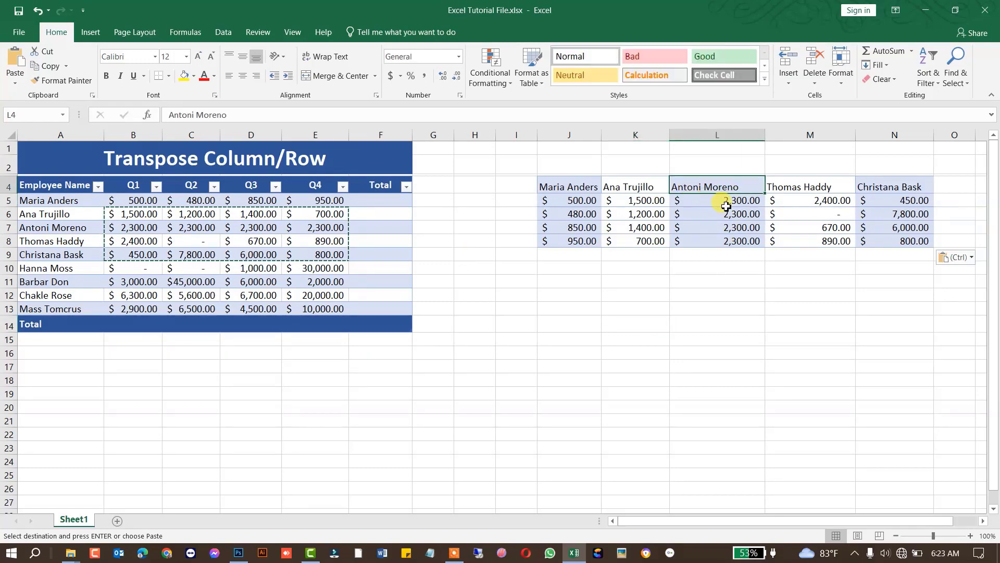
left_click_drag(741, 200, 736, 239)
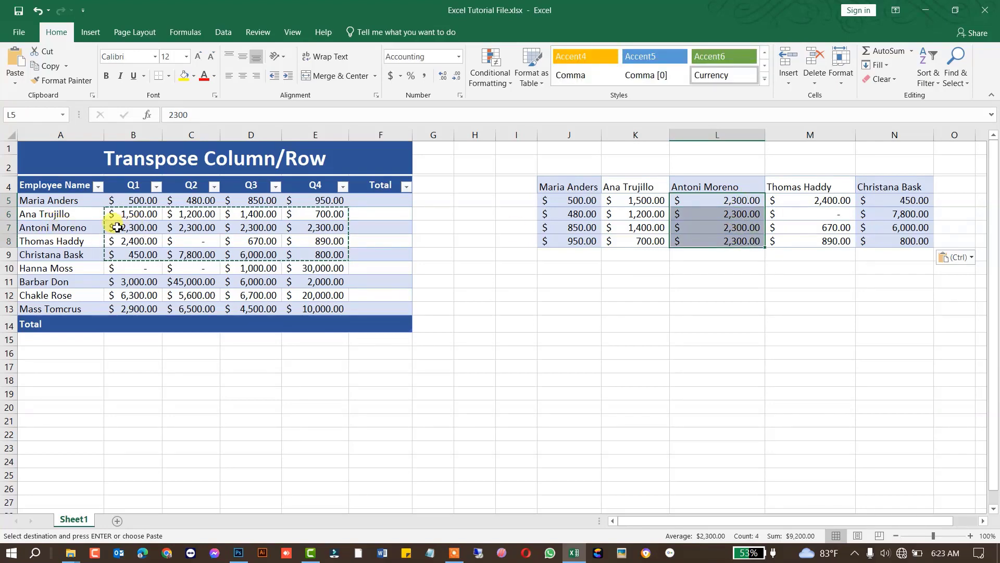
left_click_drag(118, 227, 332, 230)
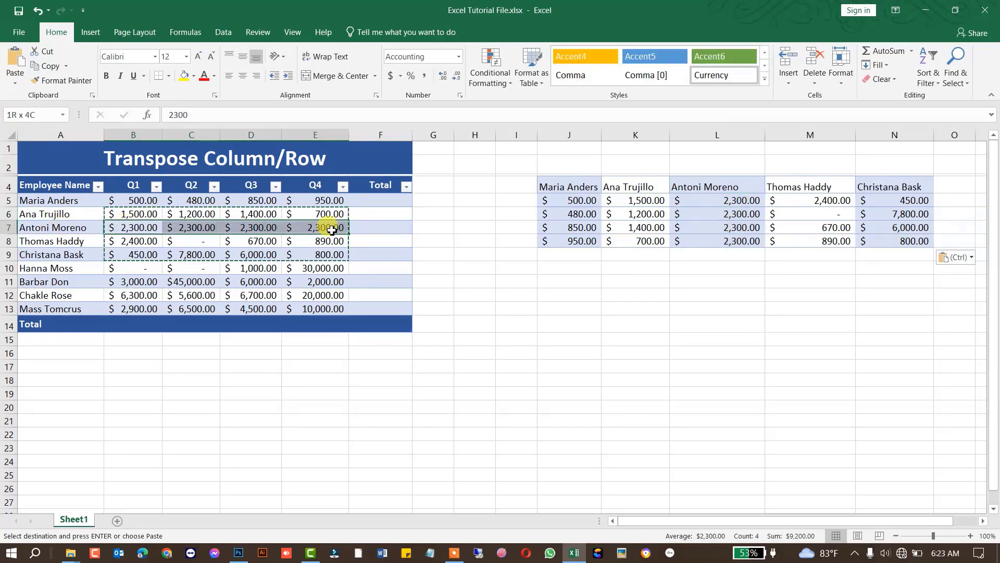
left_click_drag(134, 254, 309, 257)
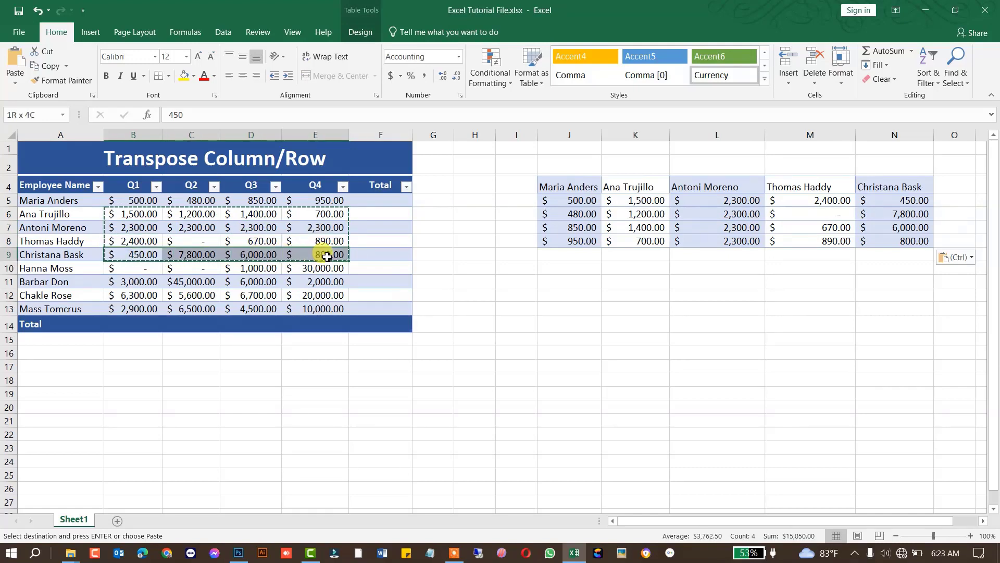
left_click_drag(903, 202, 895, 239)
left_click(585, 448)
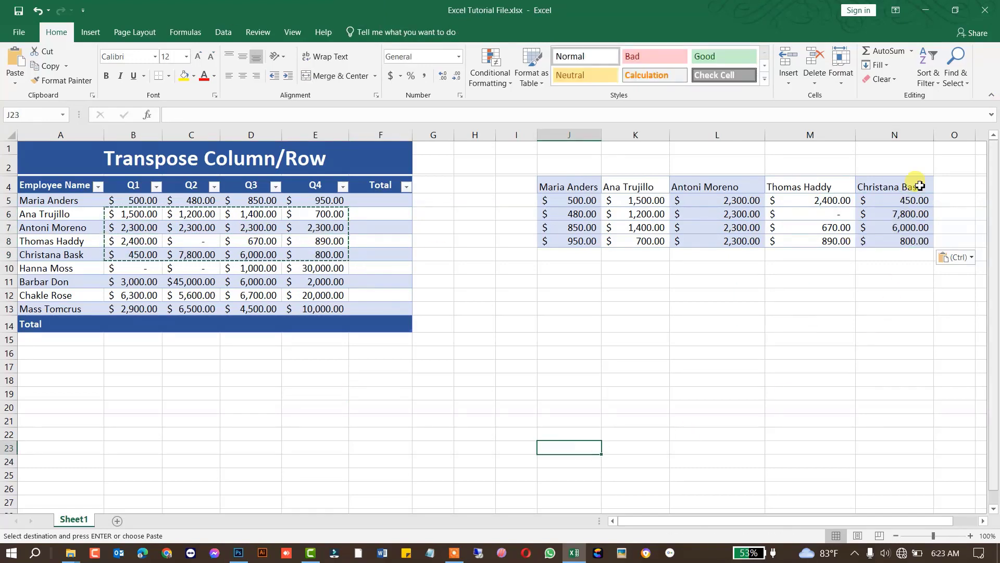
Compare the whole transposed block J4:N8 with the original table, checking each employee's column J, K and L against its source row.
left_click_drag(559, 186, 917, 240)
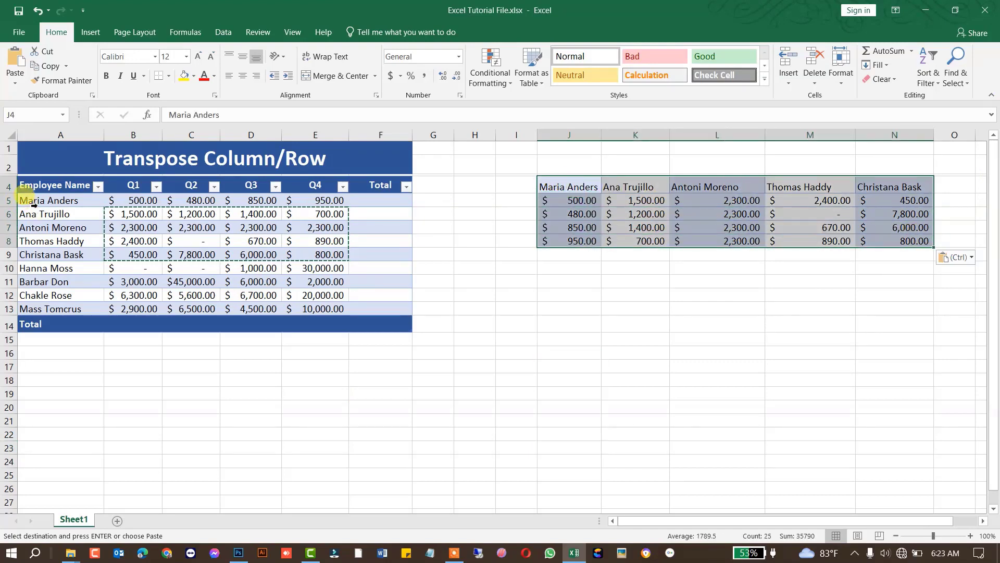
left_click_drag(33, 201, 163, 303)
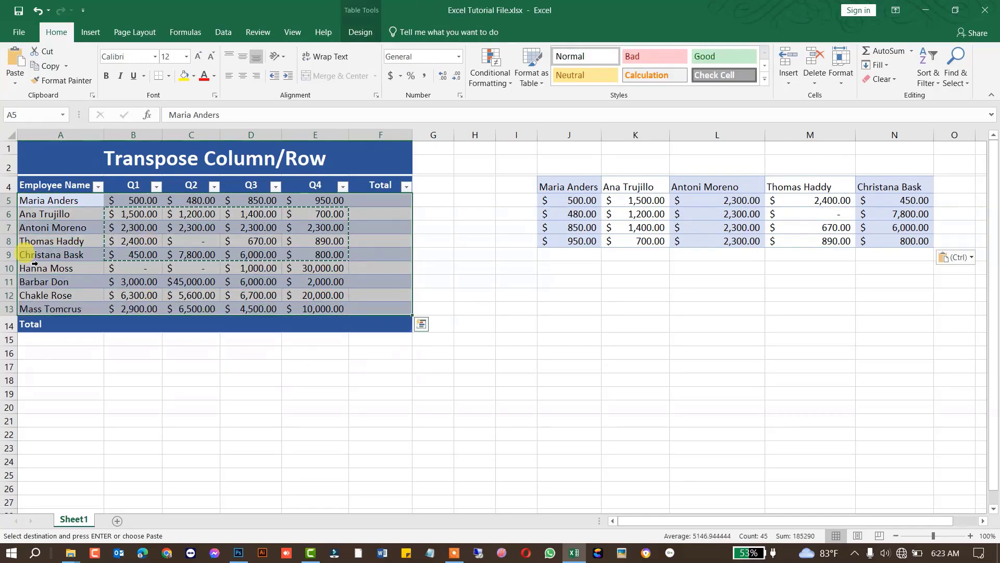
left_click_drag(52, 203, 381, 201)
left_click_drag(572, 180, 566, 274)
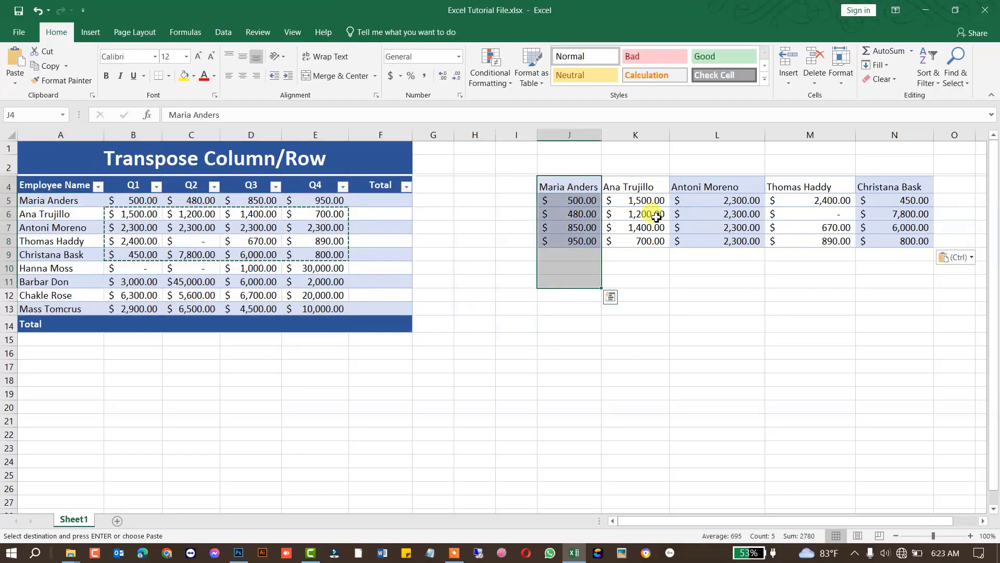
left_click_drag(639, 192, 646, 270)
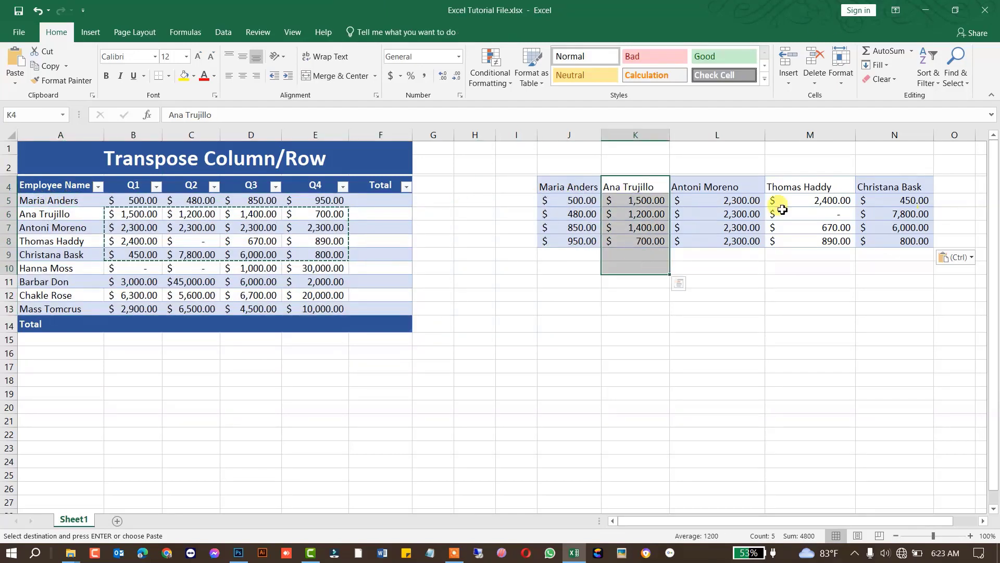
left_click(709, 182)
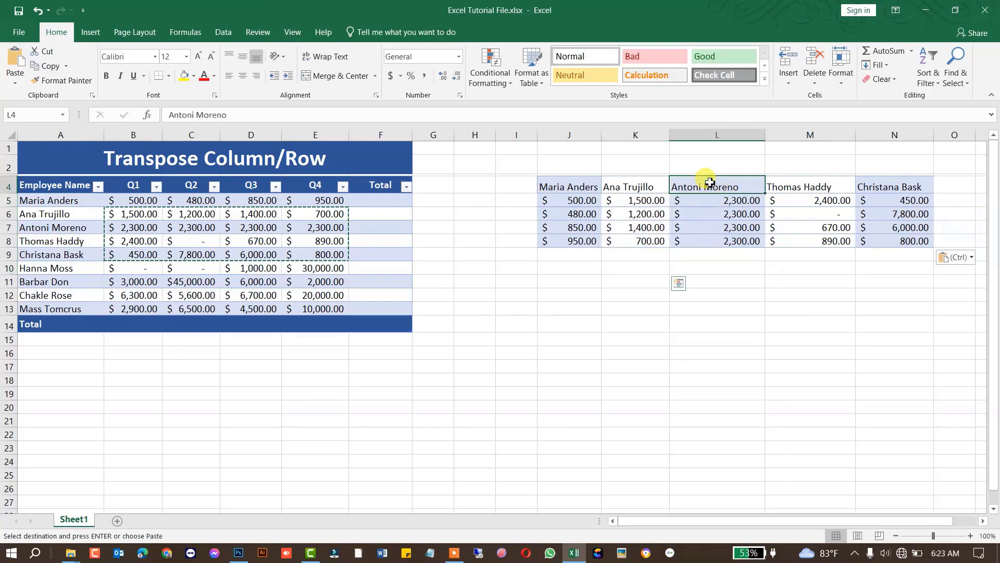
left_click_drag(709, 182, 701, 276)
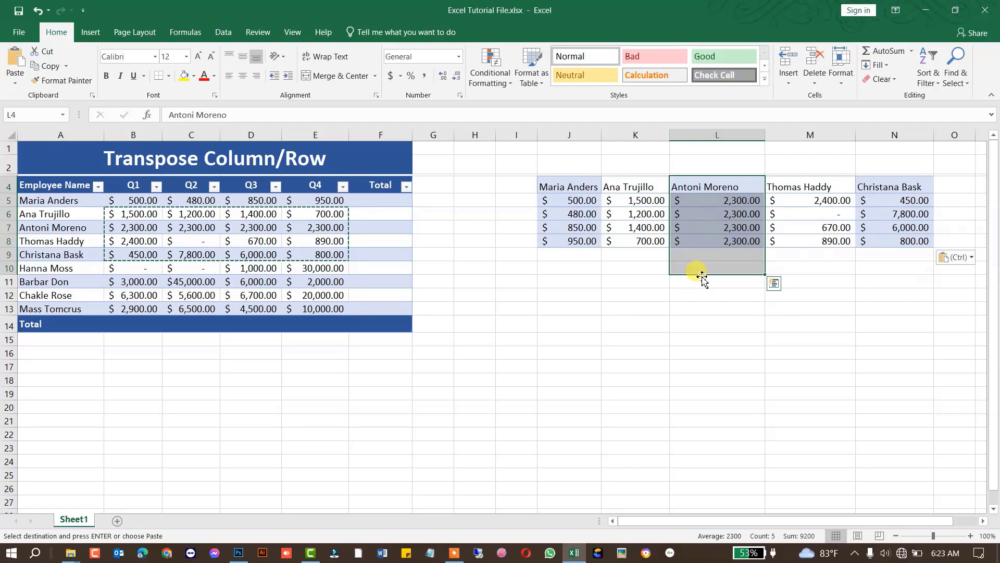